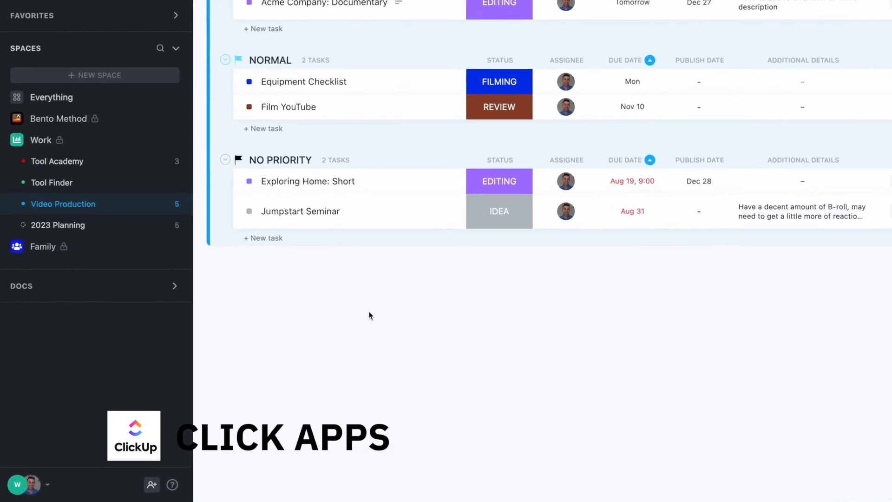
Open the workspace's ClickApps settings and find the Custom Fields ClickApp
left_click(43, 486)
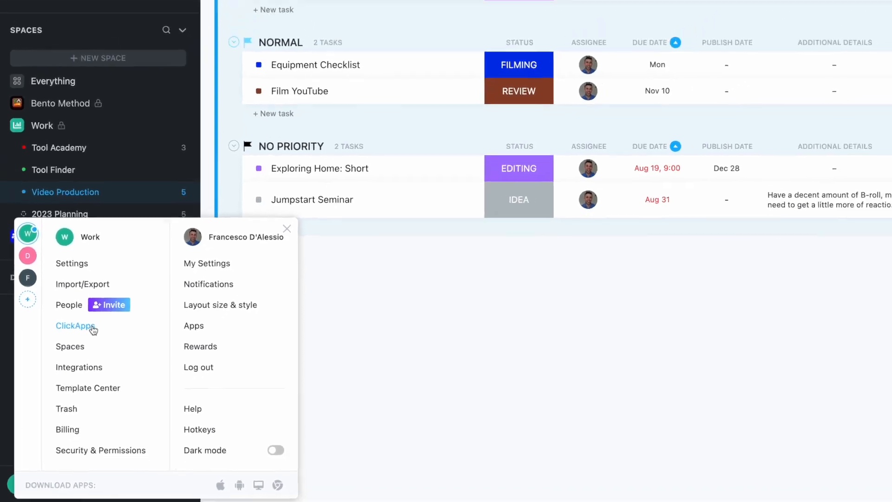
left_click(102, 312)
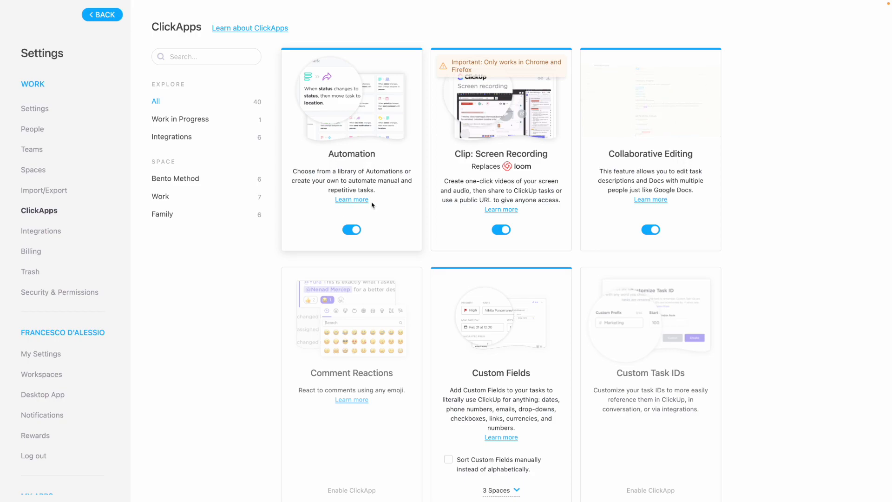
scroll(372, 205, "down", 3)
scroll(372, 205, "down", 2)
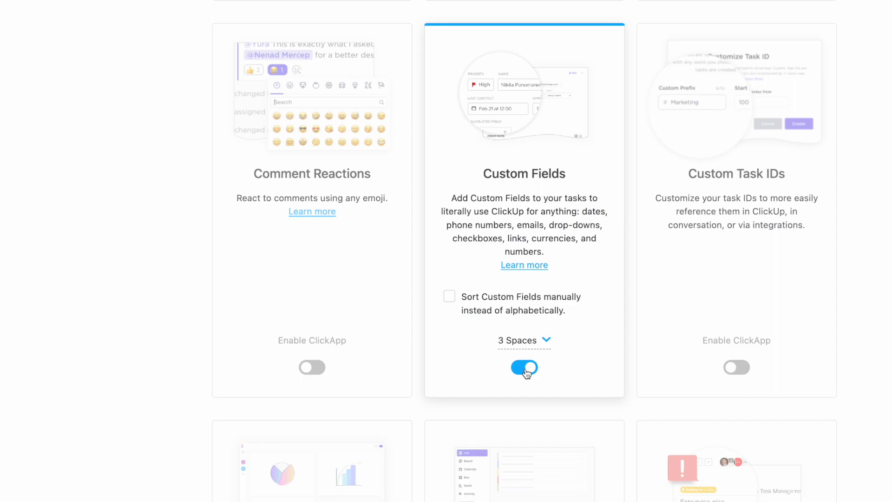
Try to disable the Custom Fields ClickApp, backing out at the confirmation
left_click(526, 369)
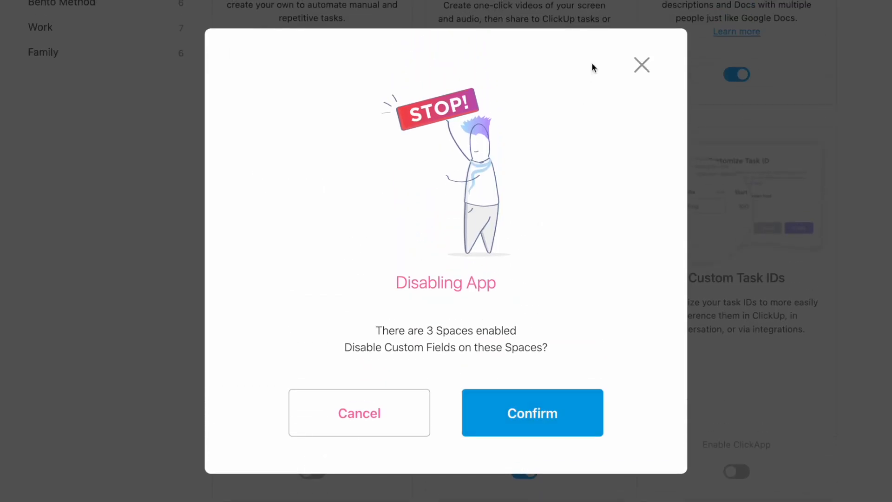
left_click(651, 64)
scroll(542, 203, "up", 5)
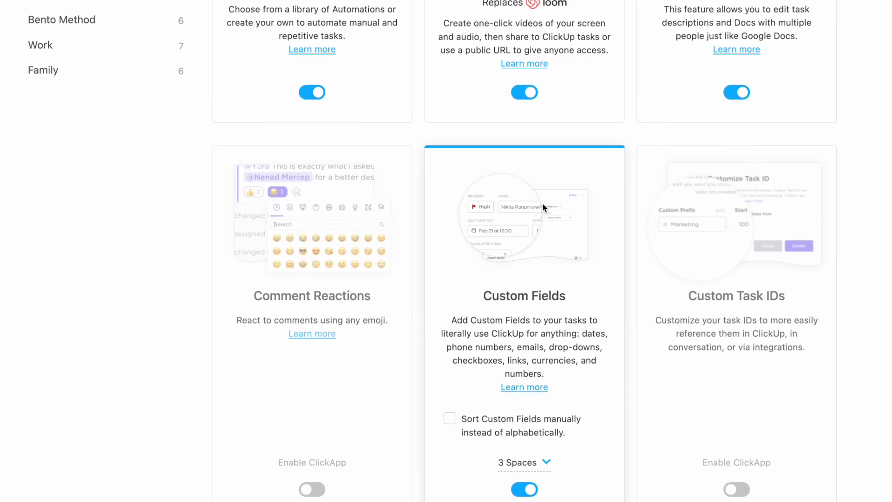
Check which spaces have the Custom Fields ClickApp enabled, then leave the list of spaces
scroll(517, 400, "down", 6)
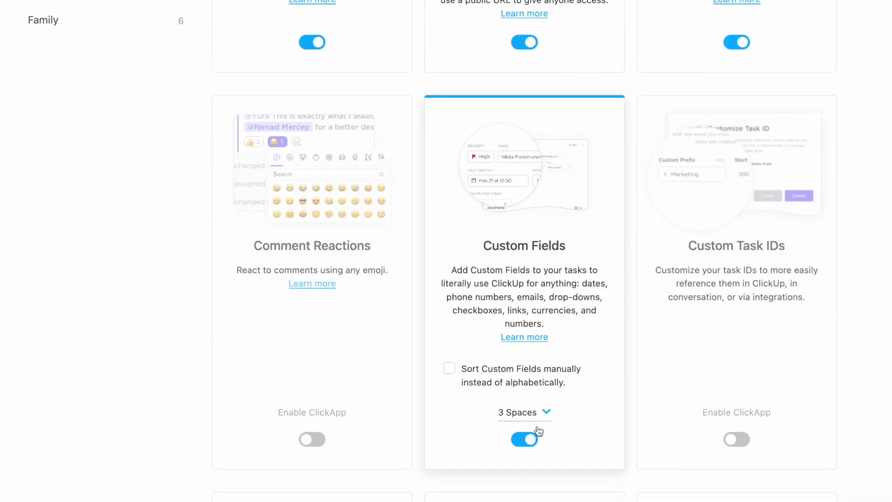
left_click(539, 408)
scroll(535, 450, "down", 3)
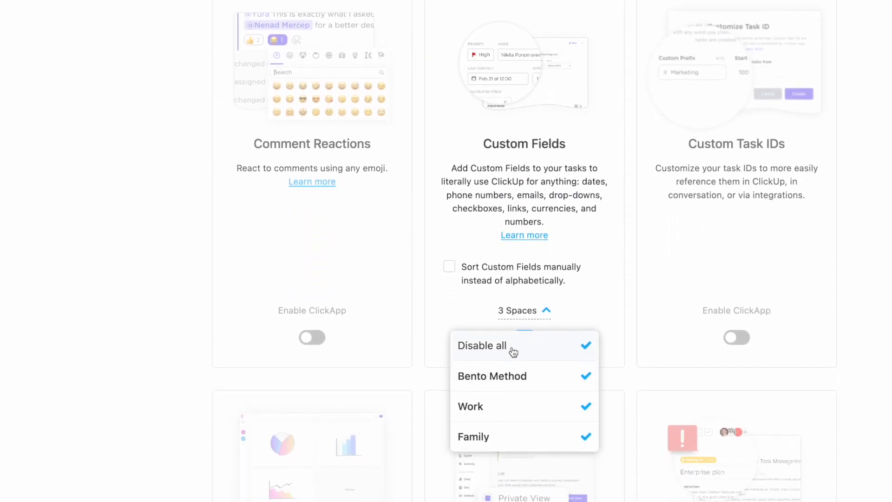
left_click(159, 163)
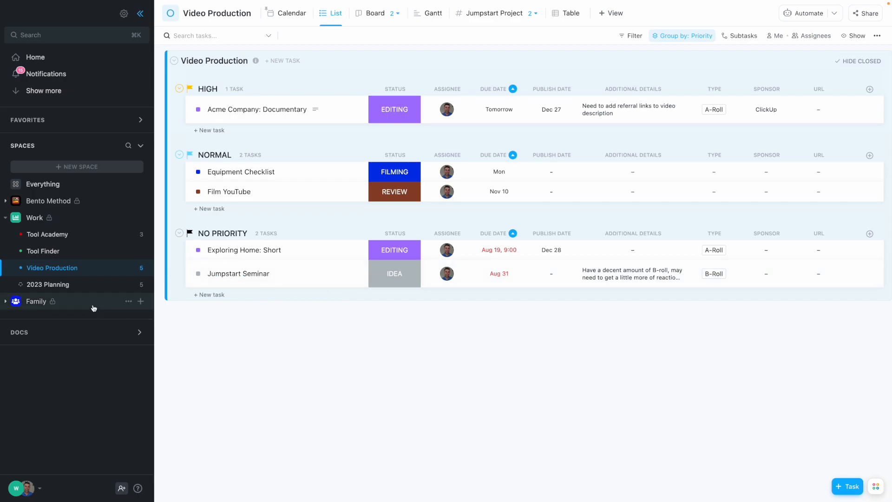
Open the House Move list in the Family space and place its Priority column before Assignee
left_click(94, 305)
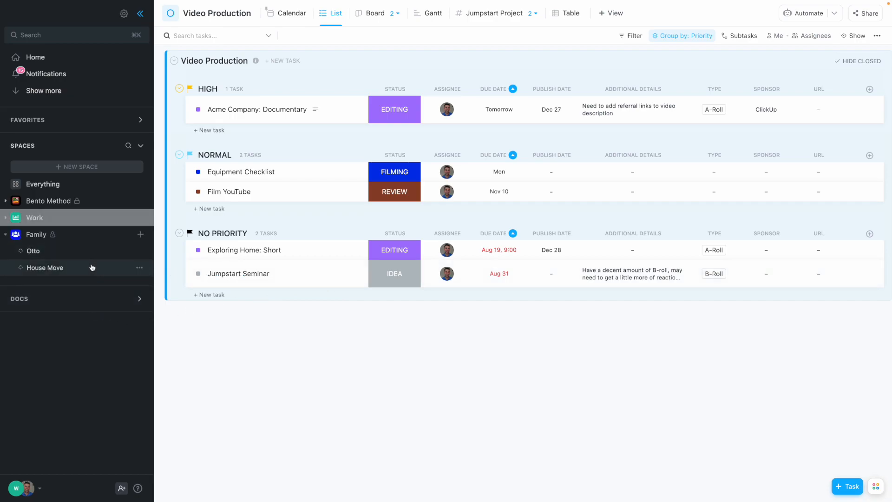
left_click(92, 268)
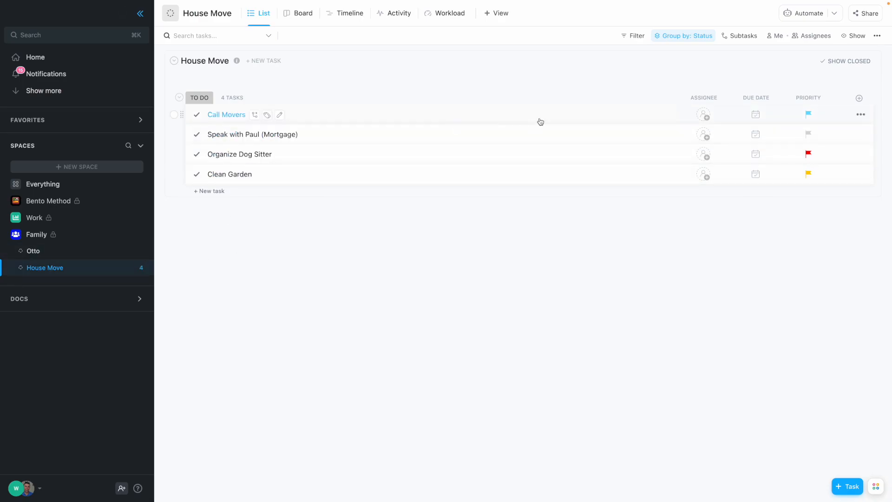
left_click_drag(807, 97, 697, 106)
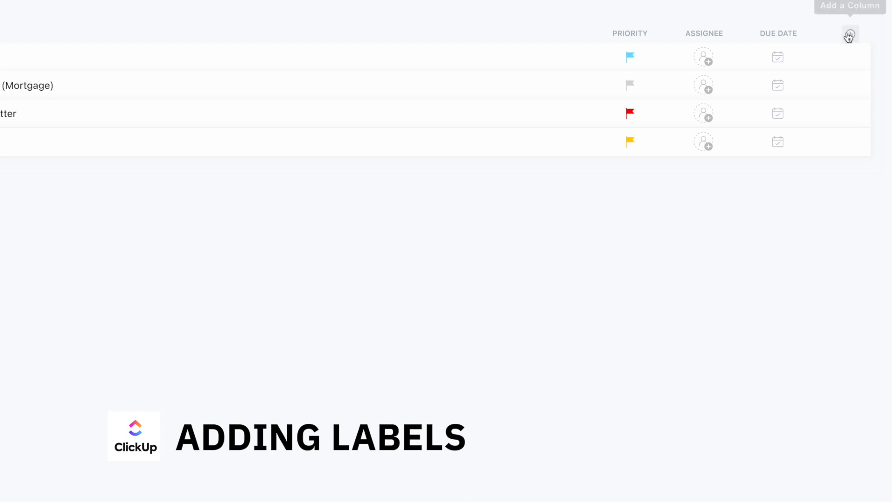
Set up a new Labels column named Type with a first option Phone in pink-red
left_click(851, 35)
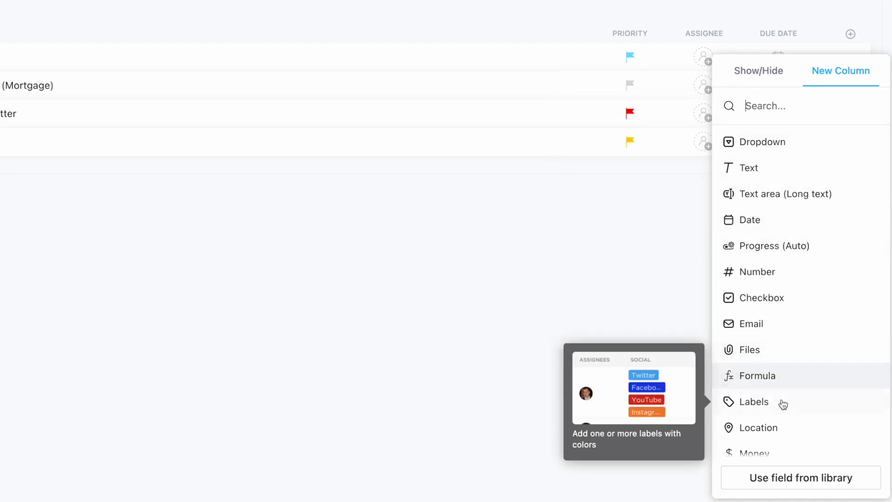
left_click(785, 405)
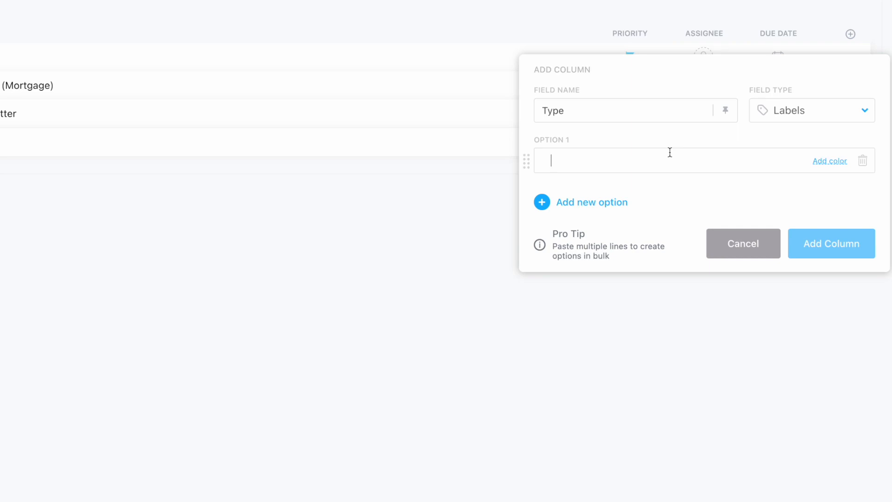
type("C")
key("BackSpace")
type("Phone")
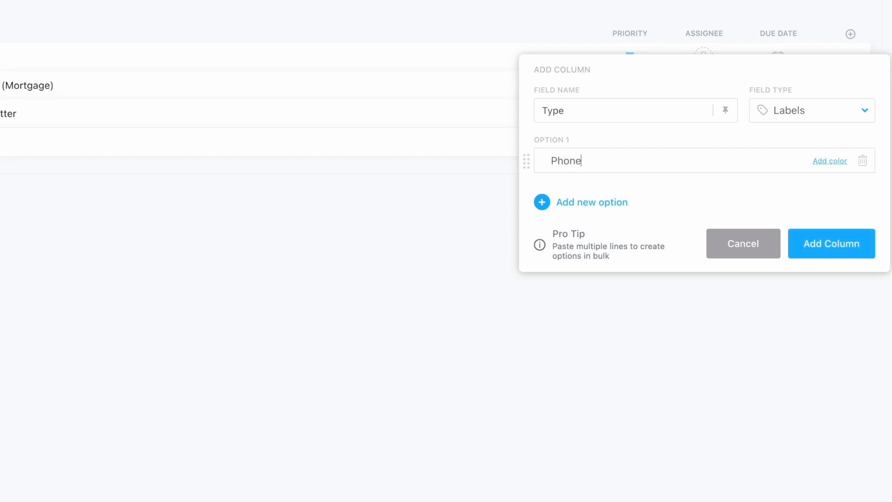
left_click(839, 162)
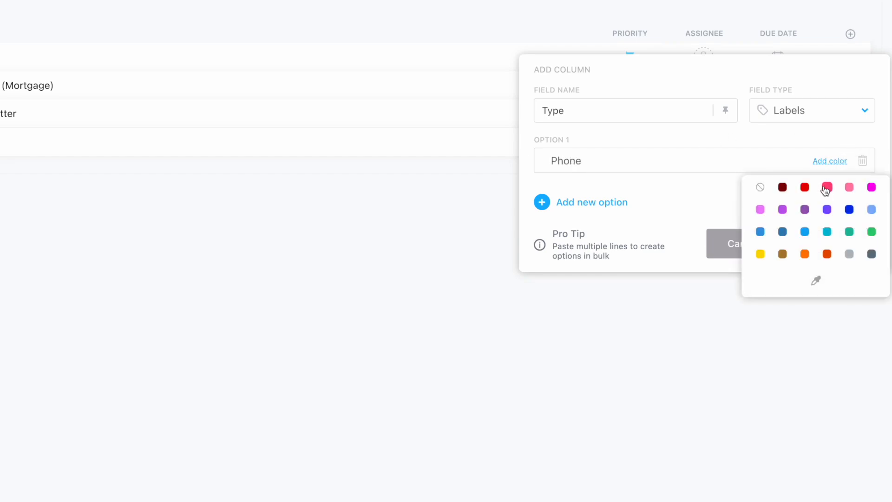
left_click(826, 188)
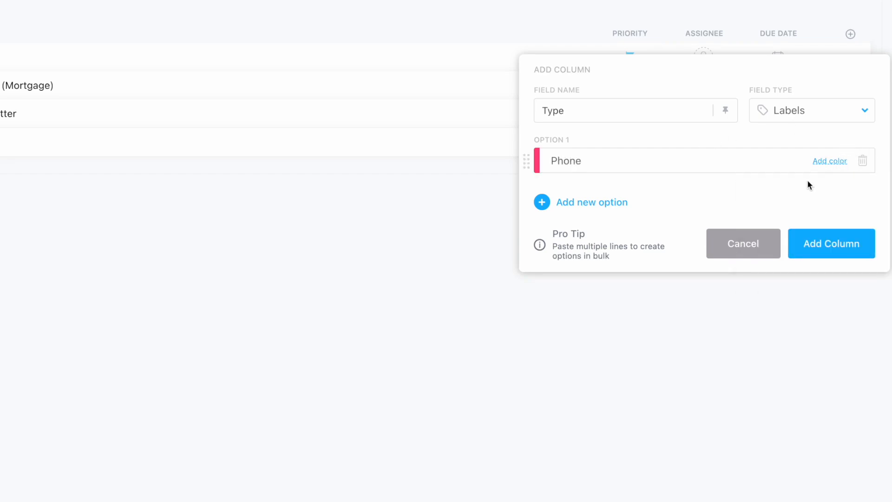
Add a second option Manual in purple and create the Type column
left_click(605, 208)
left_click(819, 214)
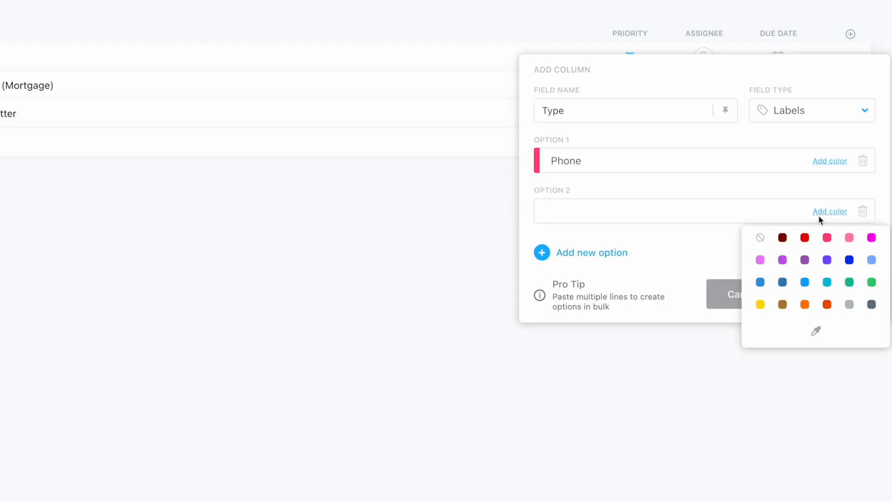
left_click(784, 261)
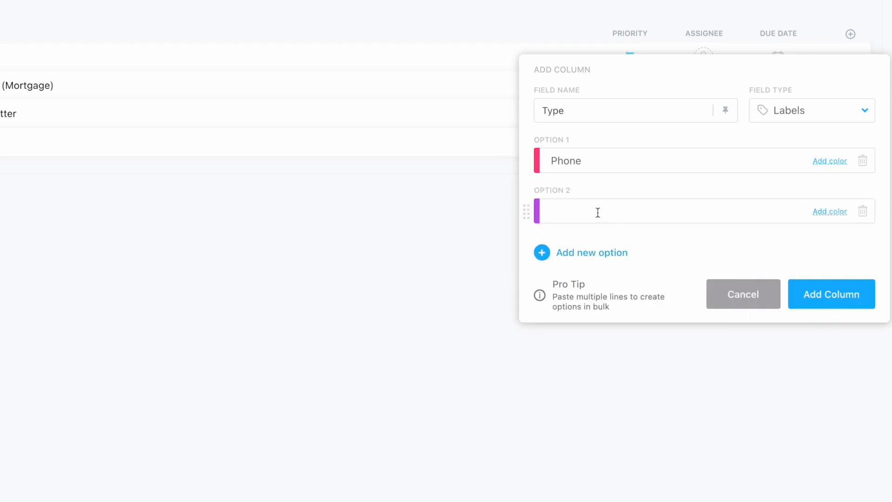
type("Manual")
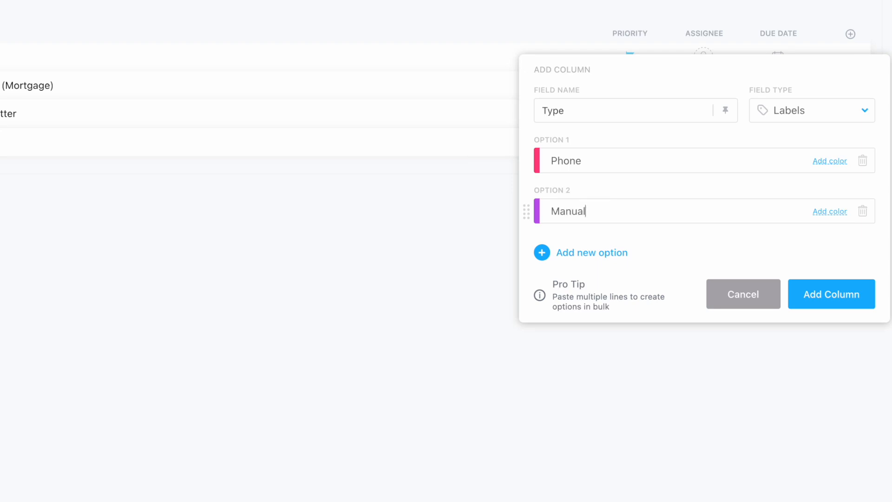
left_click(845, 305)
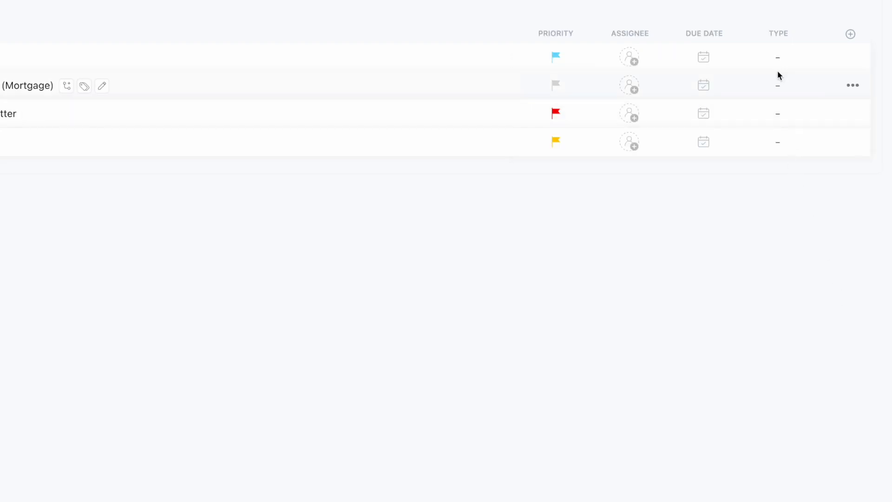
Set the Type label to Phone for the Call Movers task and the mortgage task
left_click(780, 65)
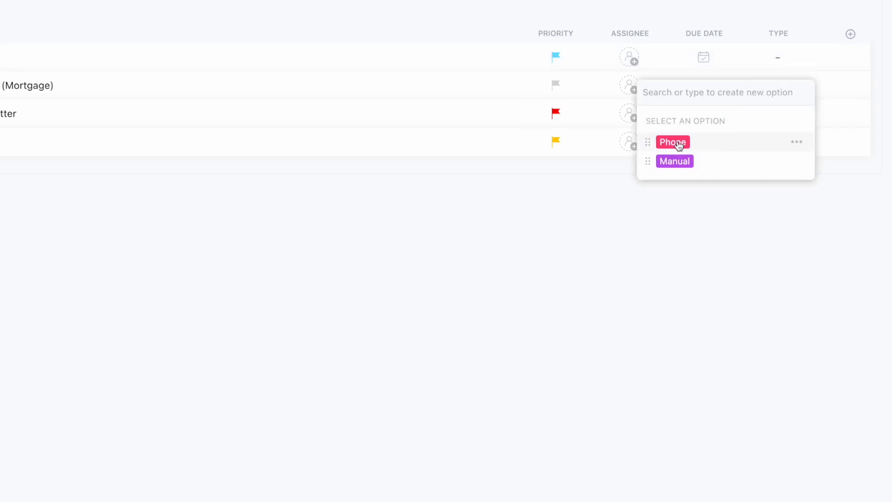
left_click(680, 143)
left_click(789, 66)
left_click(787, 91)
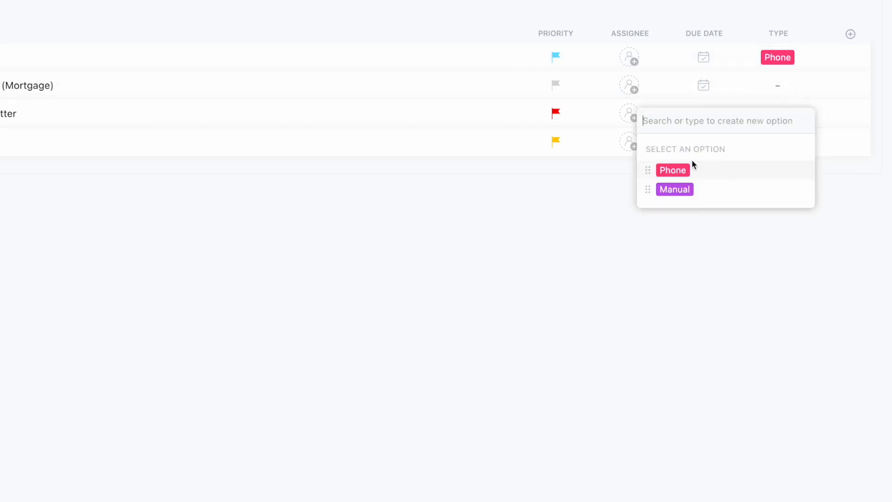
left_click(687, 169)
left_click(769, 103)
Set the Type label to Manual for the Organize Dog Sitter and Clean Garden tasks
left_click(778, 115)
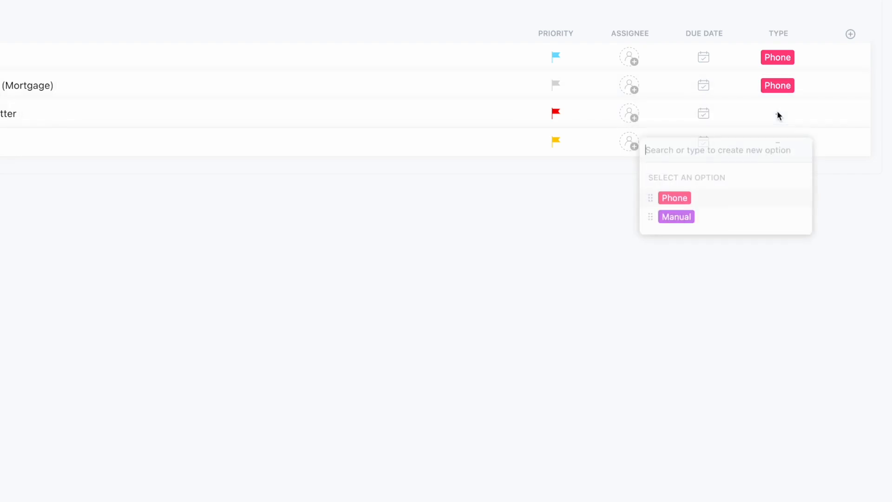
left_click(685, 218)
left_click(805, 113)
left_click(780, 141)
left_click(681, 245)
left_click(281, 272)
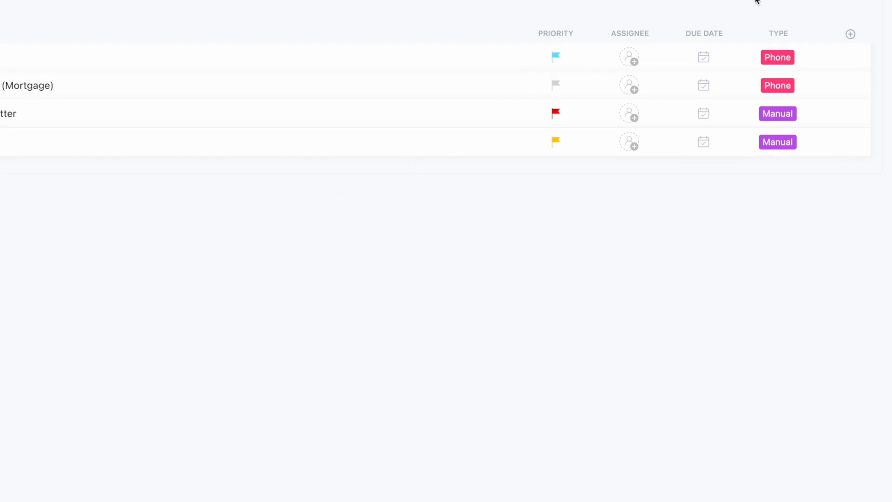
Place the Type column before Priority and group the House Move list by the Type custom field
left_click_drag(790, 36, 549, 31)
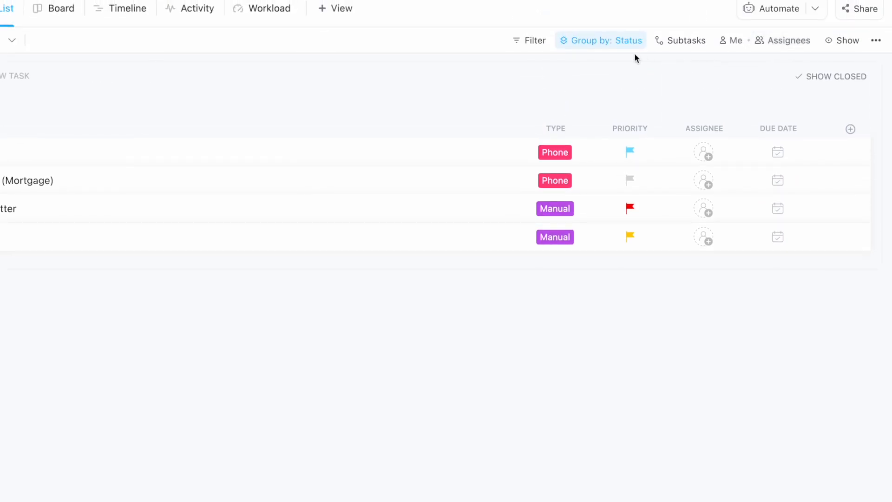
left_click(620, 40)
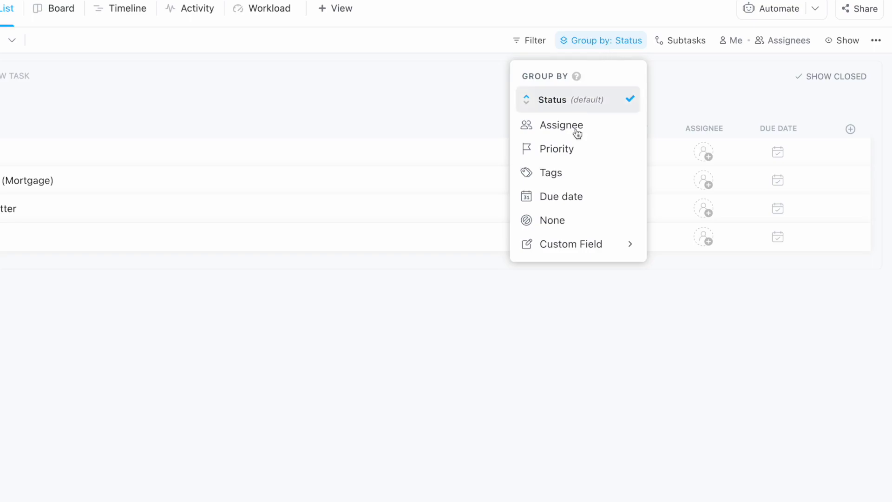
left_click(595, 247)
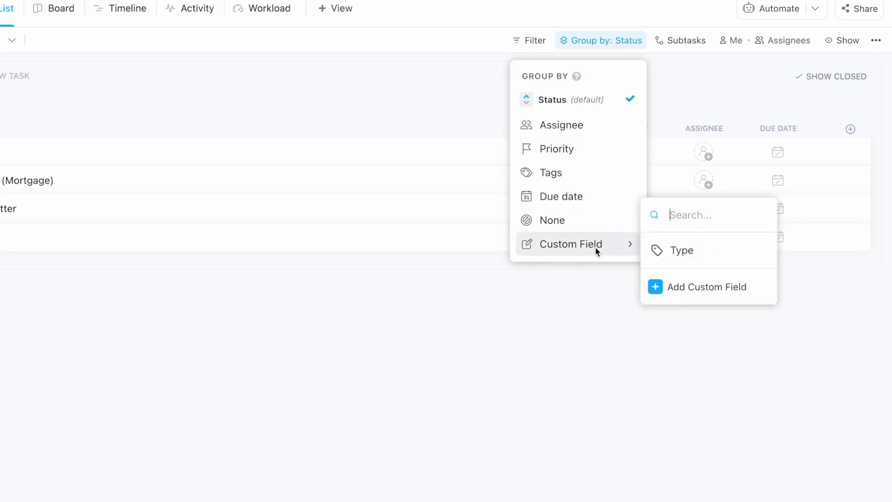
left_click(694, 252)
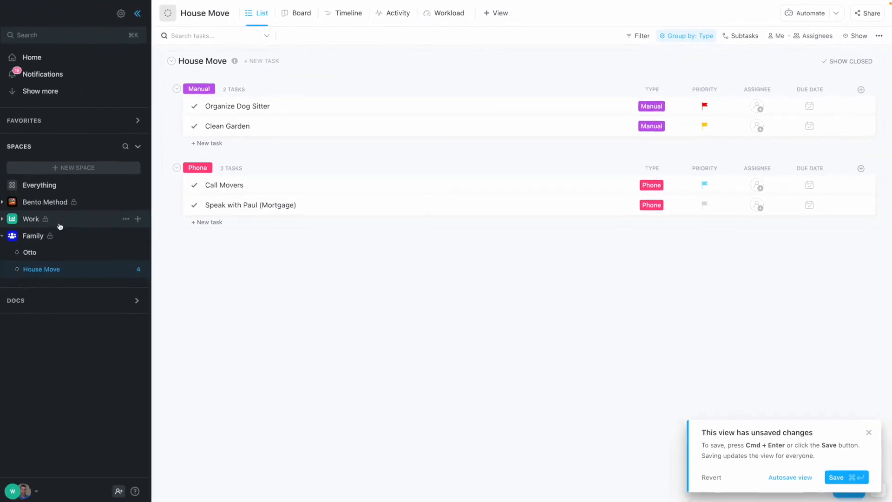
Open the Video Production list in the Work space and look across its columns
left_click(66, 267)
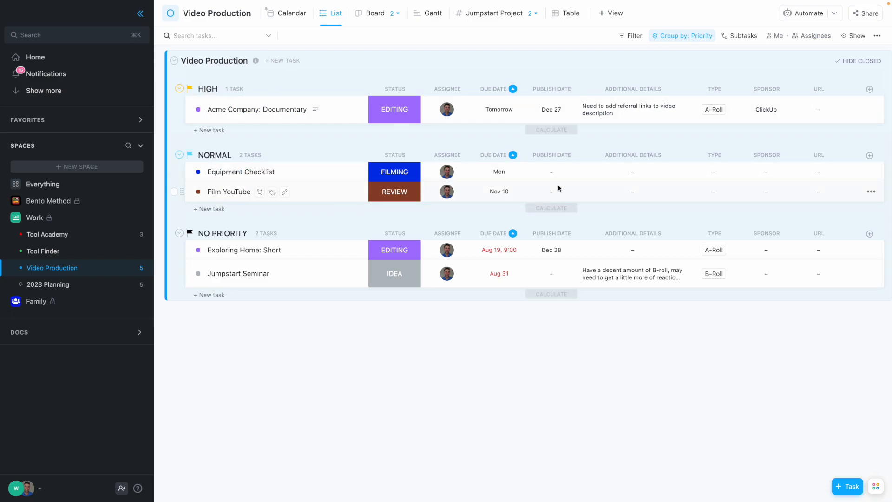
scroll(700, 187, "right", 1)
scroll(692, 189, "left", 1)
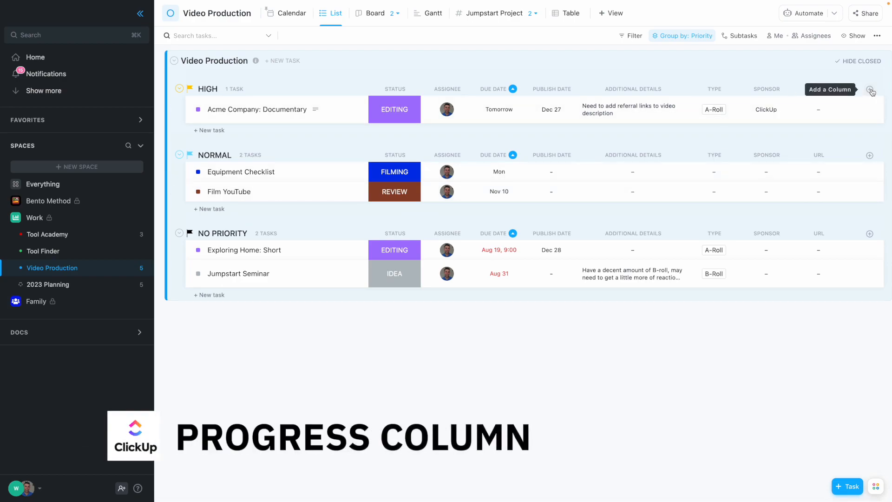
Add a Progress (Manual) column named Progress to the Video Production list and place it between Status and Assignee
left_click(870, 91)
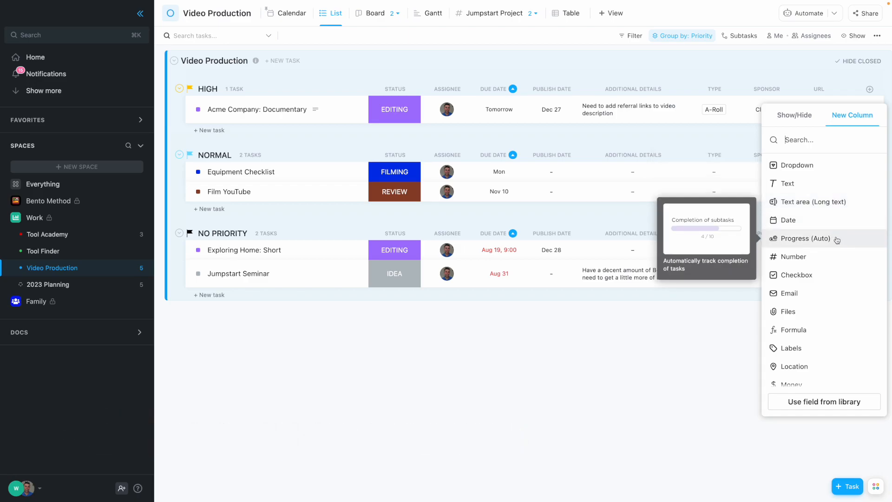
left_click(806, 238)
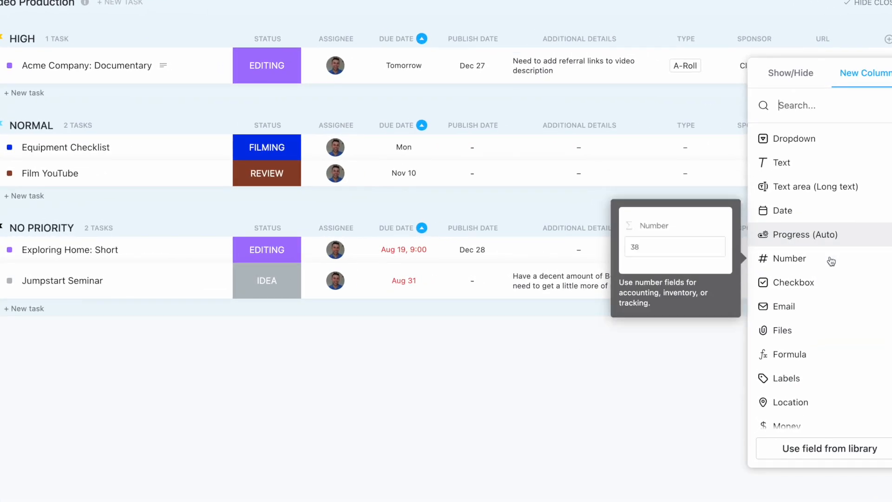
scroll(836, 241, "down", 1)
scroll(837, 241, "down", 3)
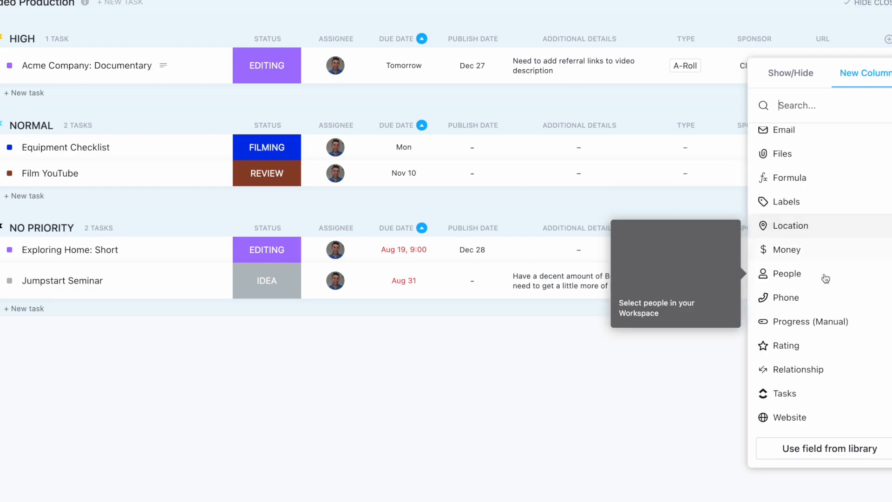
left_click(836, 319)
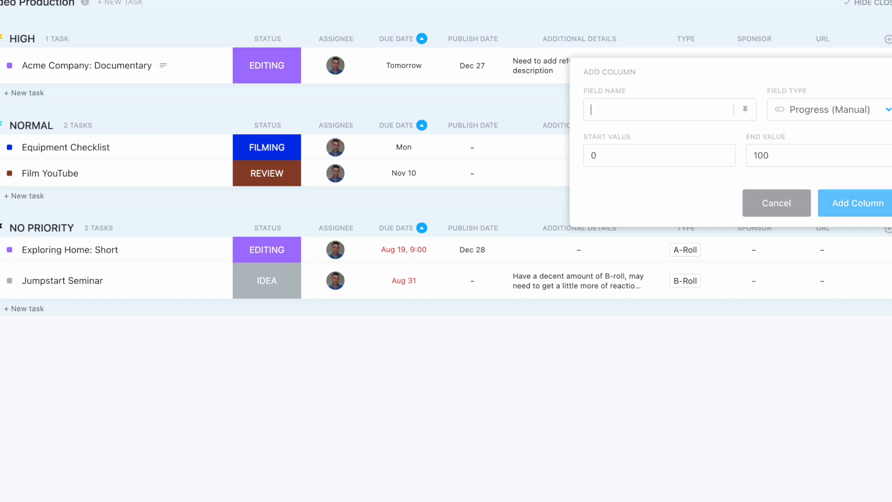
type("Progress")
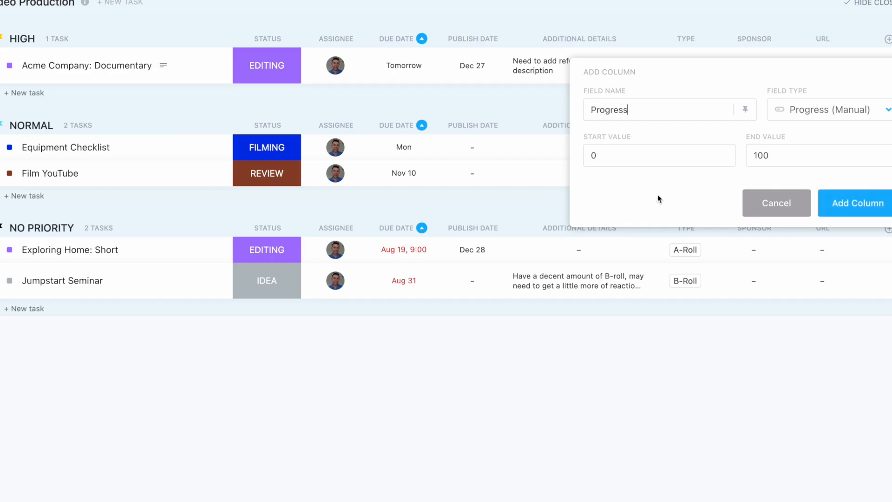
left_click(836, 203)
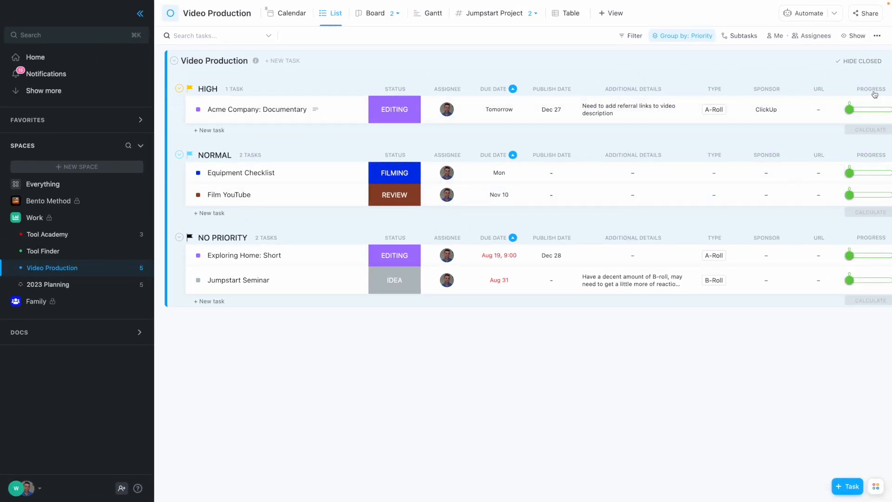
left_click_drag(875, 94, 462, 93)
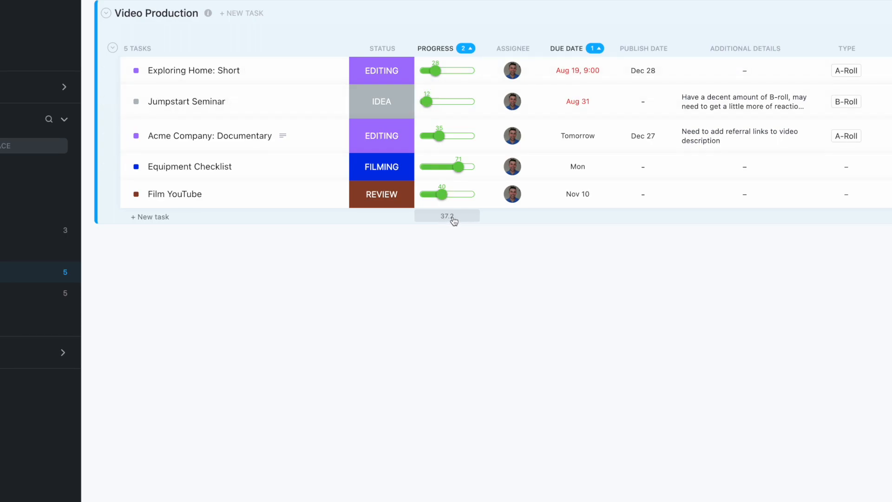
Set the progress of Exploring Home: Short to 41 and of Jumpstart Seminar to 22
left_click_drag(435, 70, 447, 73)
left_click_drag(428, 106, 433, 106)
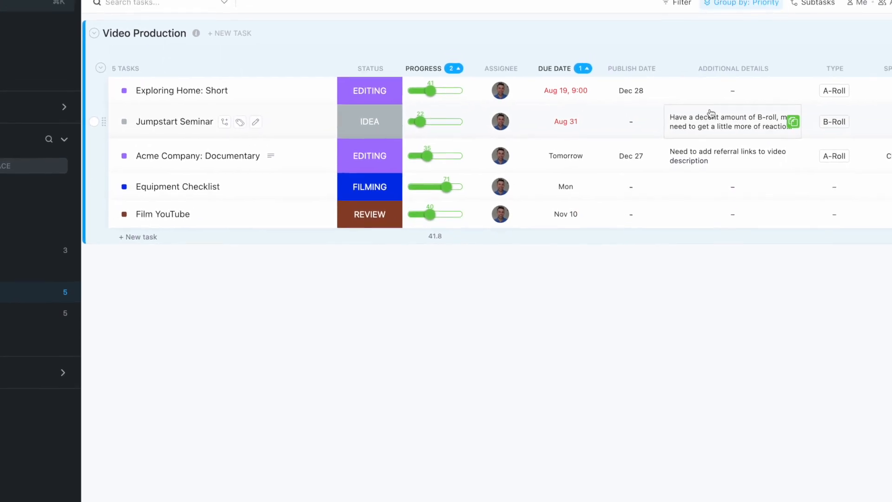
Examine which custom fields the Video Production list can be grouped by and which field types a new grouping field can have
left_click(738, 20)
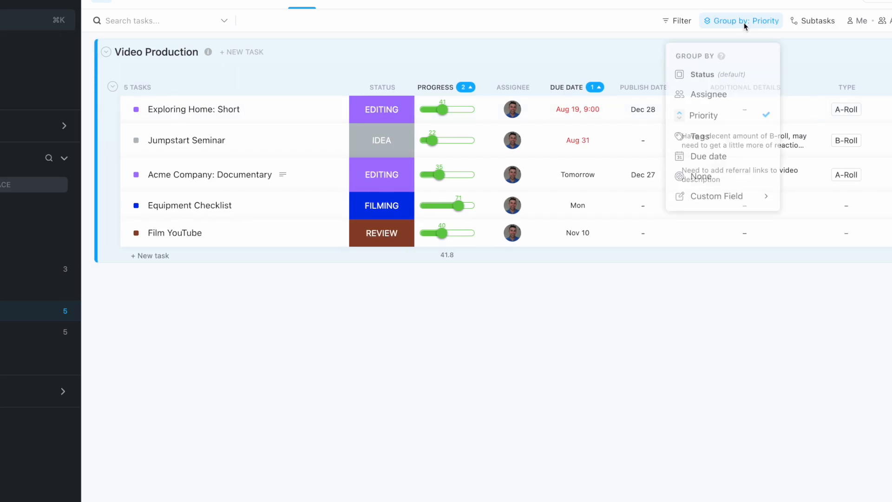
mouse_move(740, 200)
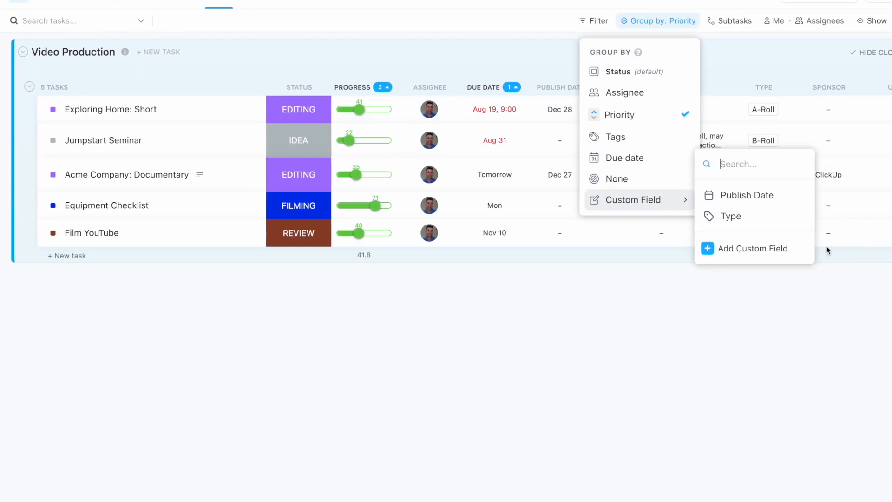
left_click(837, 249)
left_click(871, 140)
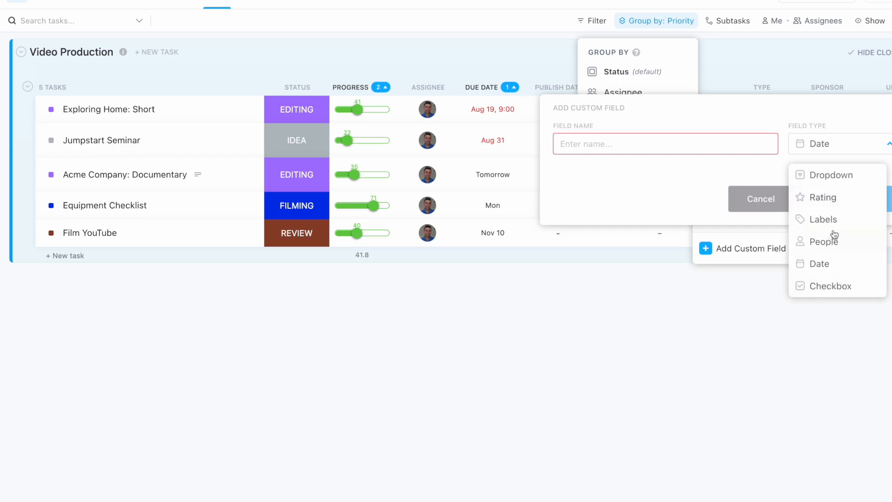
left_click(754, 198)
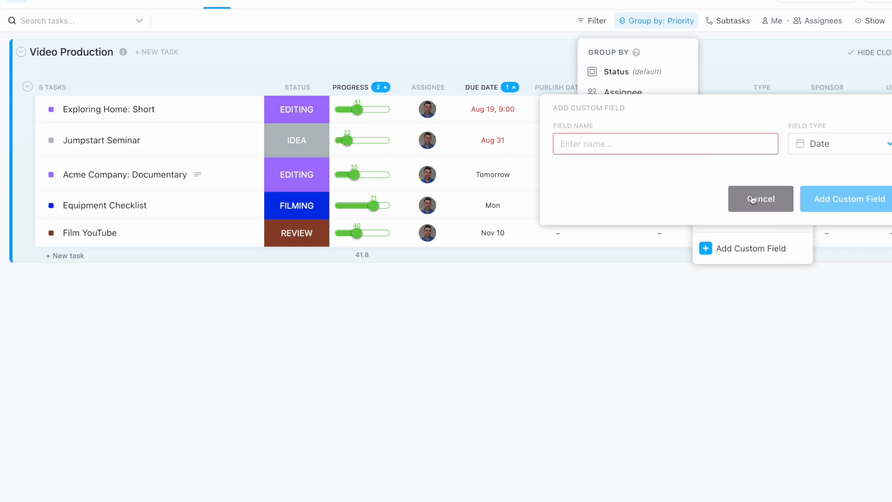
left_click(757, 198)
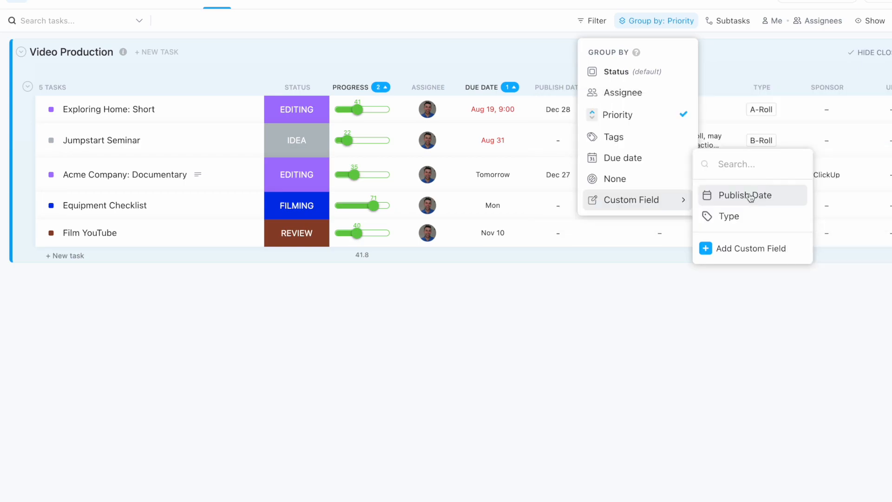
left_click(762, 60)
scroll(826, 89, "right", 3)
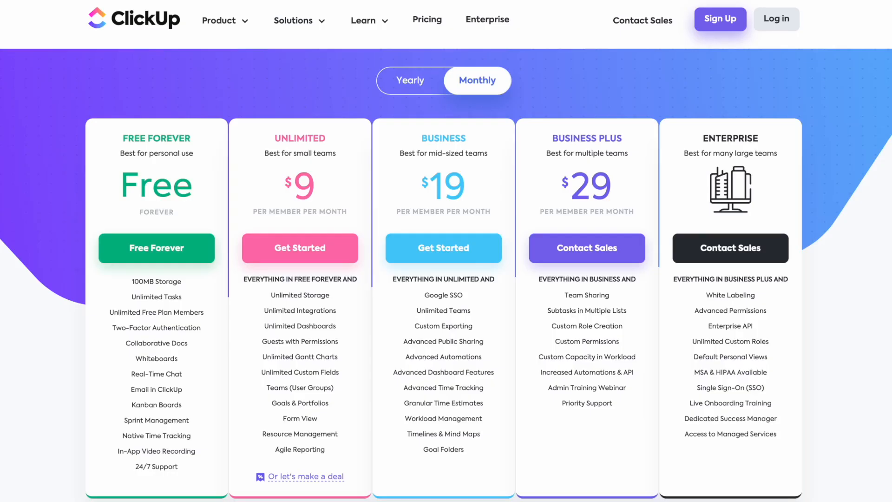